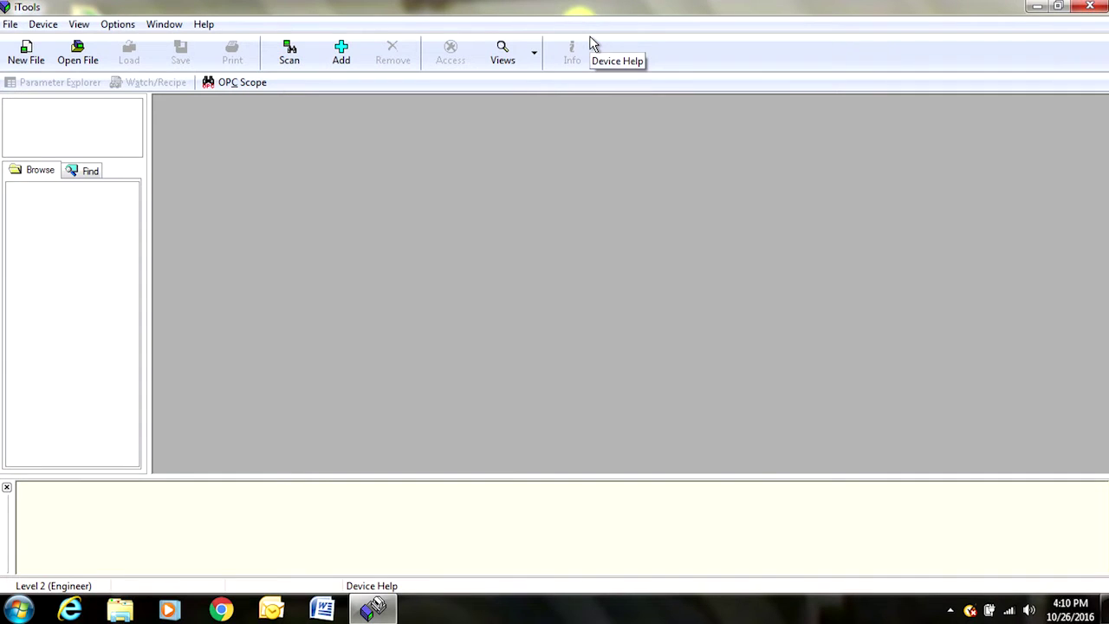
Step: Scan device addresses 1 to 2 for Eurotherm devices, stopping at the first one found
left_click(290, 50)
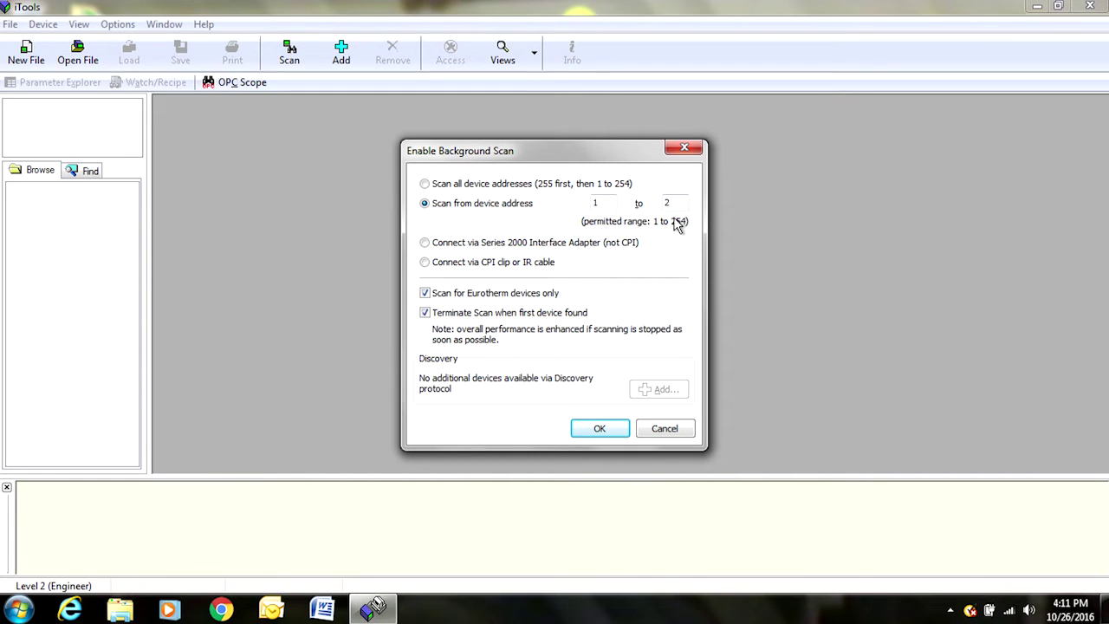
left_click(600, 429)
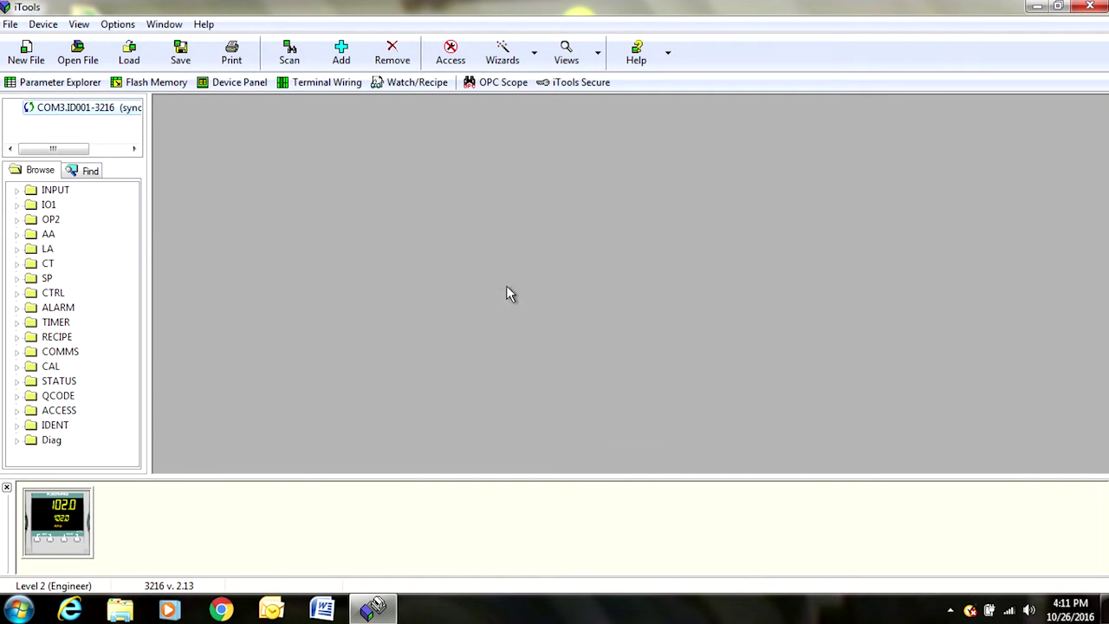
Step: On the 3216 device panel, step the setpoint down to 99.9, then up to 100.0, and list INPUT parameters
left_click(242, 84)
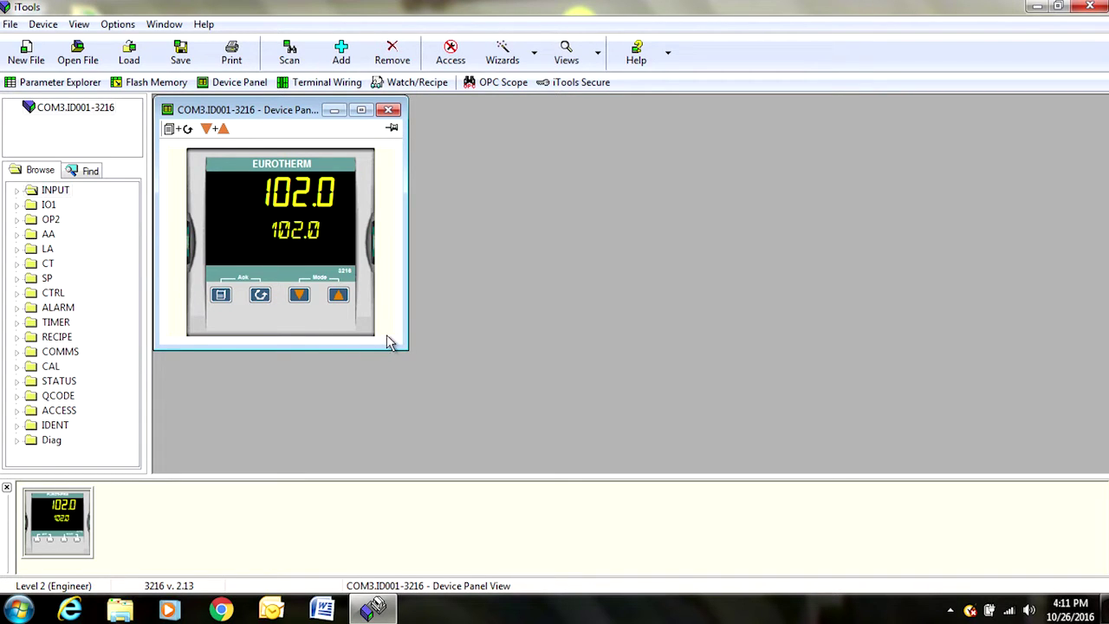
left_click(300, 296)
left_click(300, 296)
left_click(300, 296)
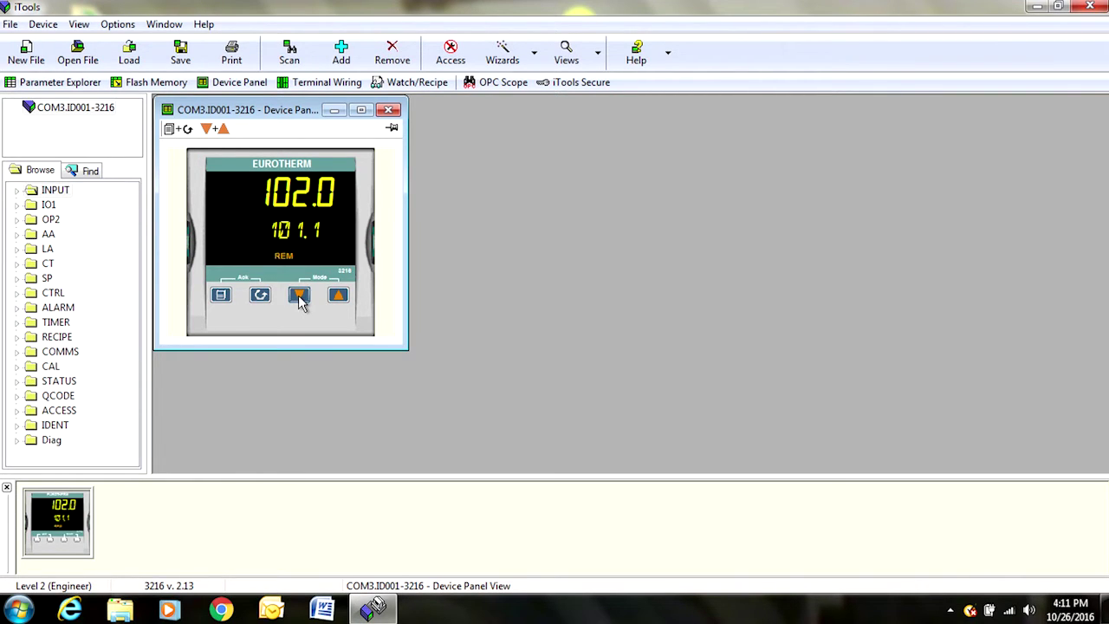
left_click(300, 296)
left_click(300, 296)
left_click(300, 296)
left_click(300, 296)
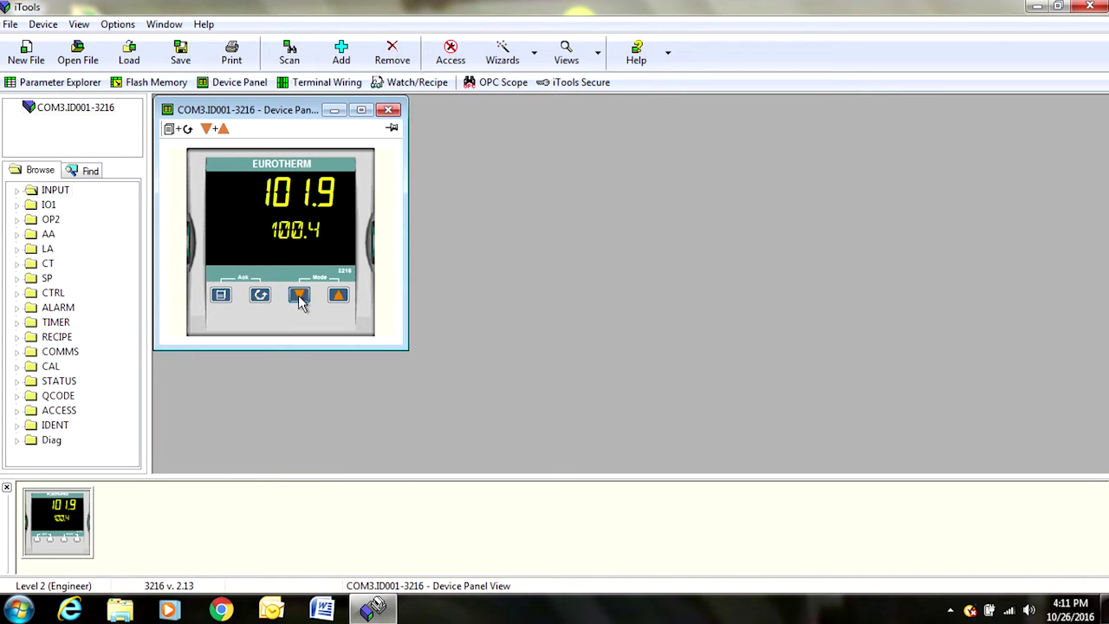
left_click(300, 296)
left_click(299, 297)
left_click(300, 296)
left_click(300, 296)
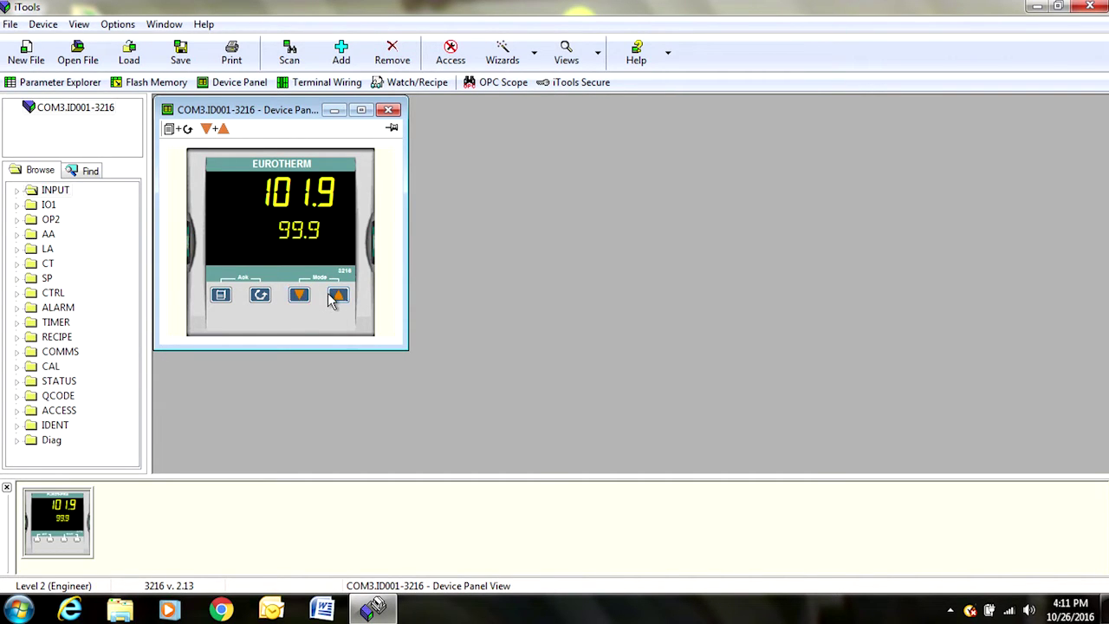
left_click(336, 297)
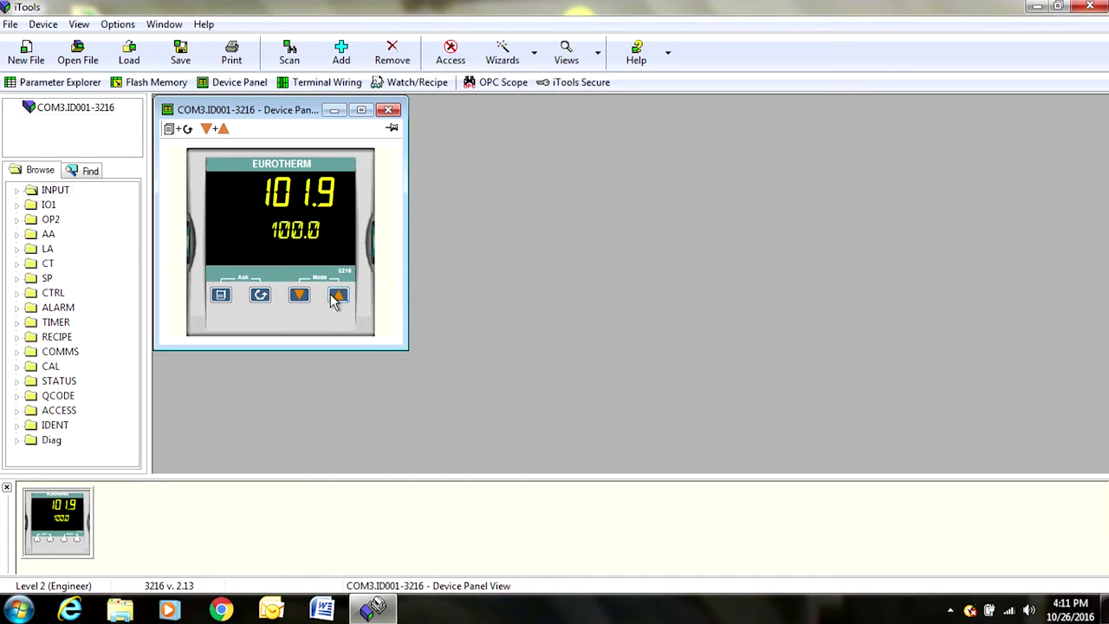
double_click(55, 191)
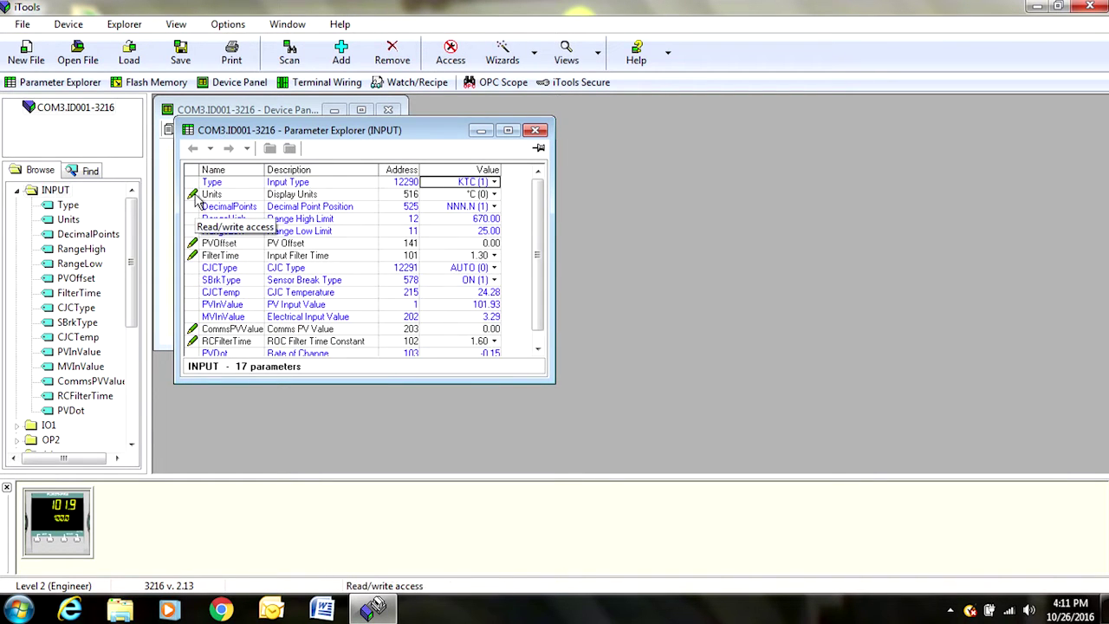
left_click(494, 196)
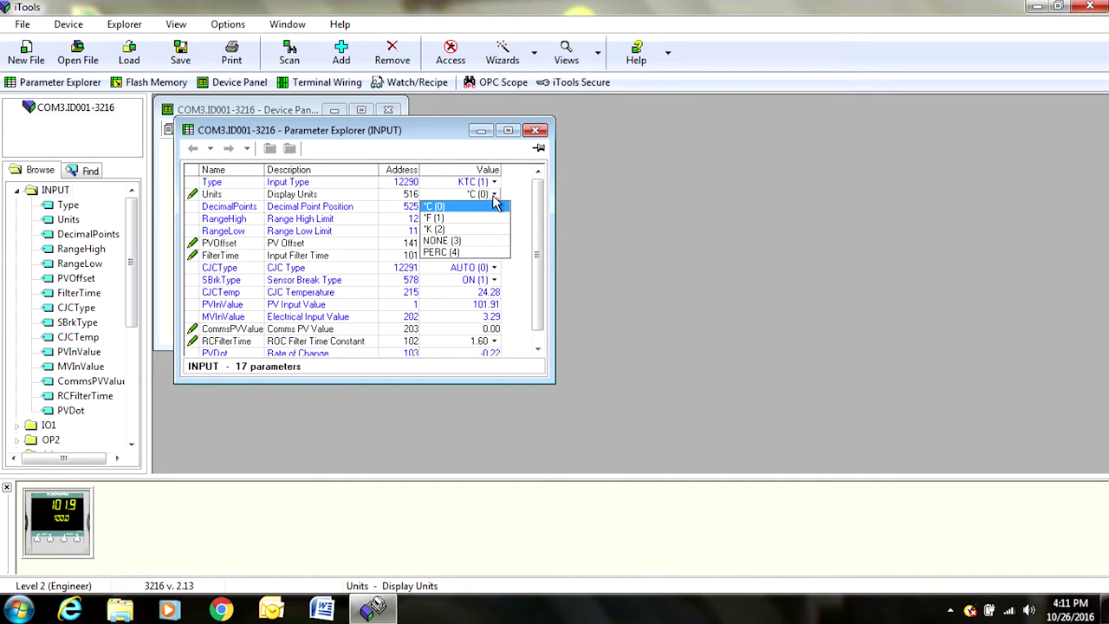
left_click(528, 222)
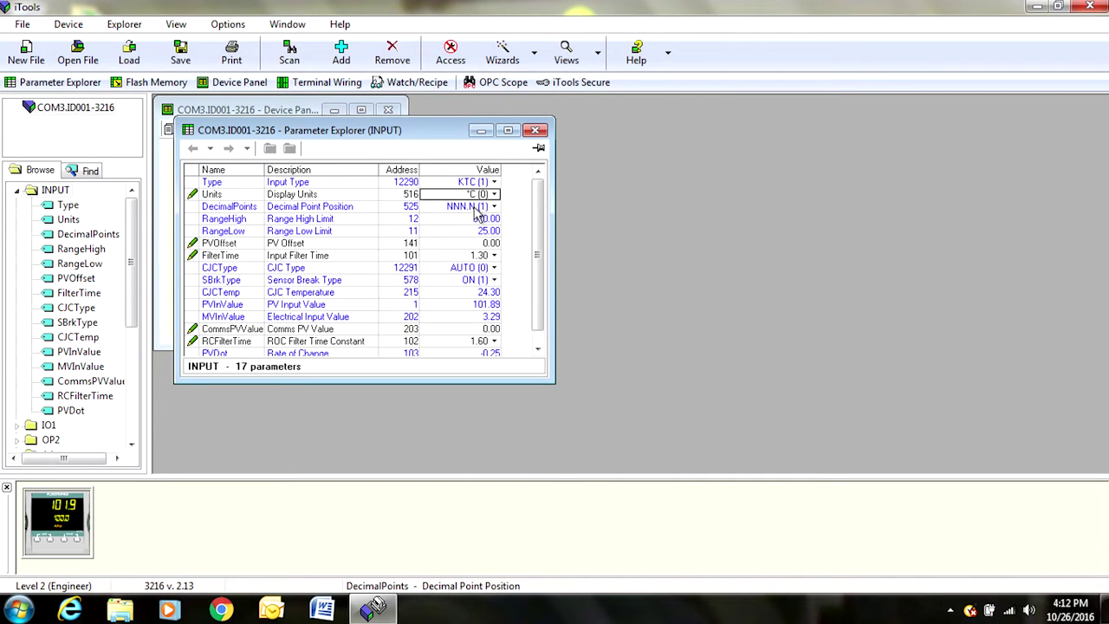
left_click(537, 130)
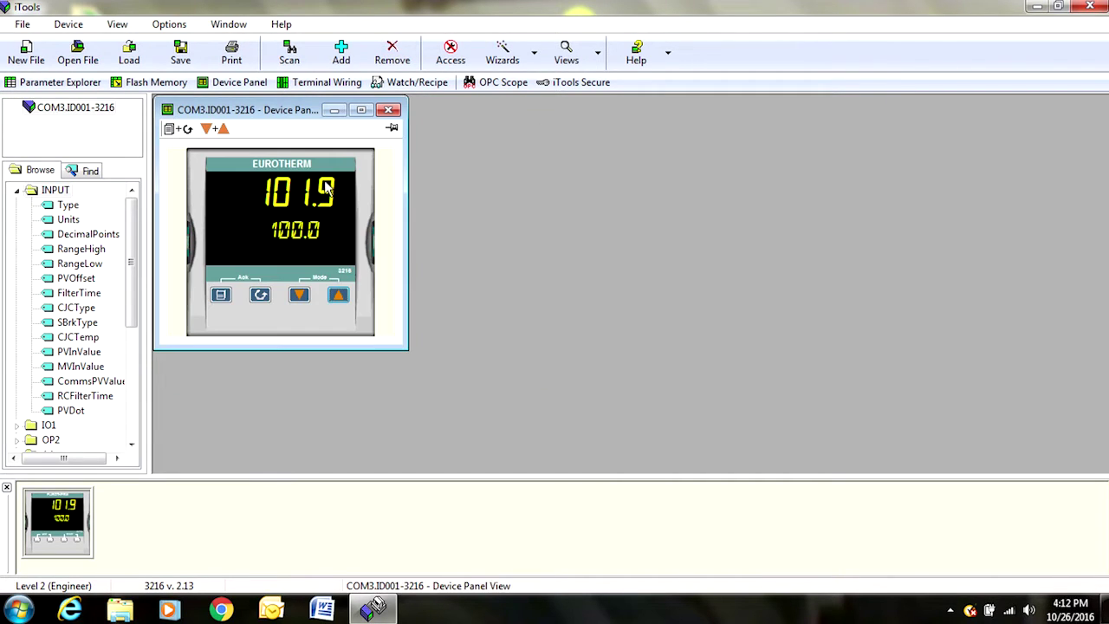
Step: Set the 3216 to Configuration access level (ConF) and reopen its INPUT parameter list
right_click(61, 529)
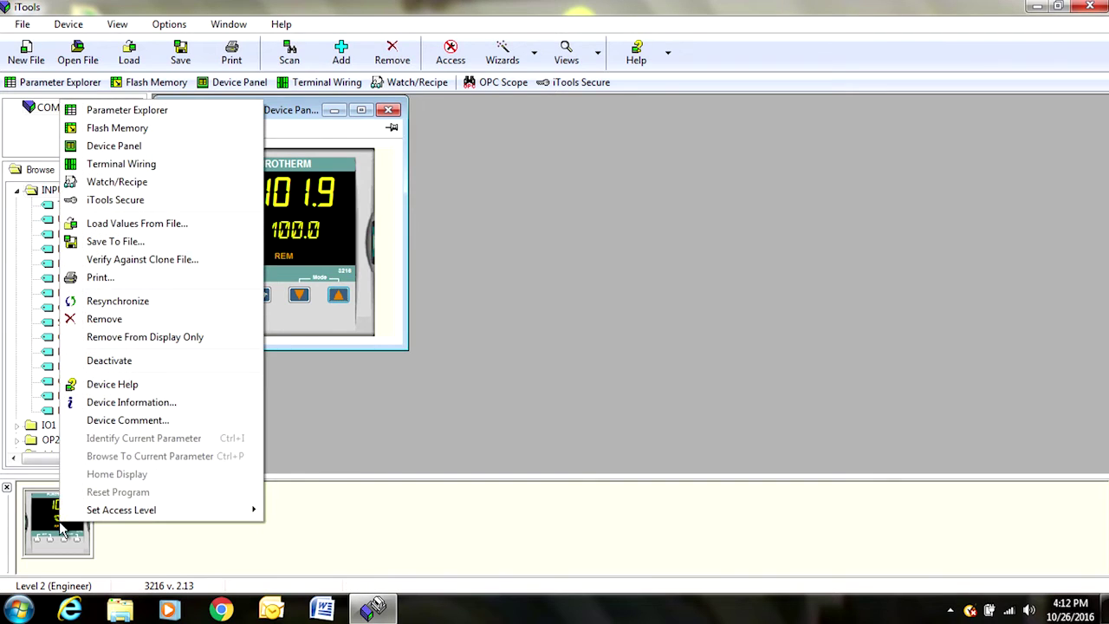
mouse_move(85, 518)
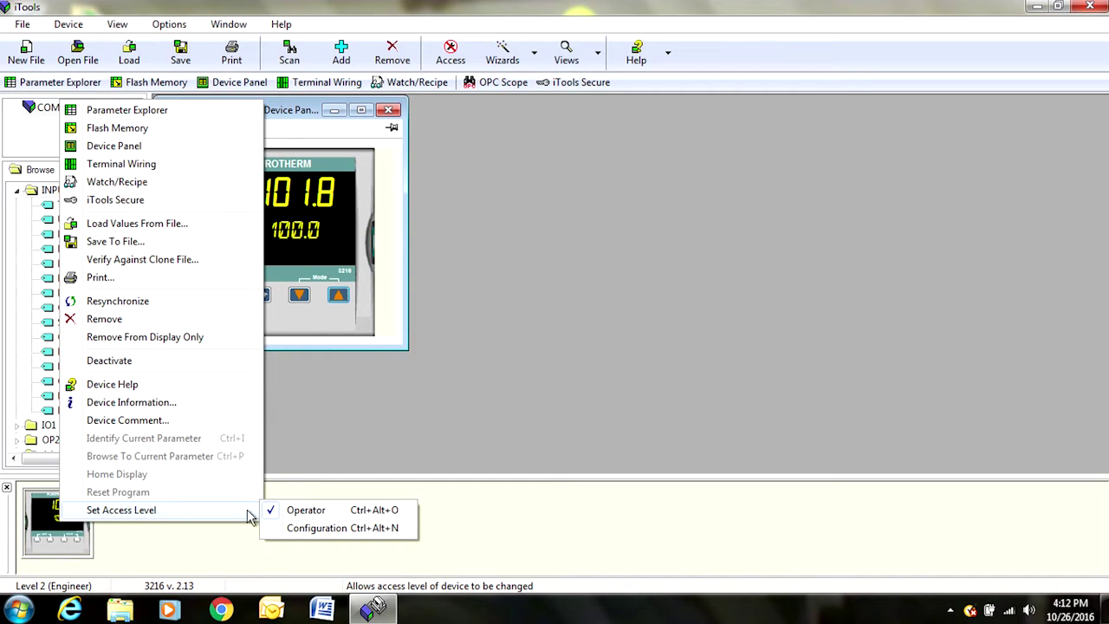
left_click(324, 530)
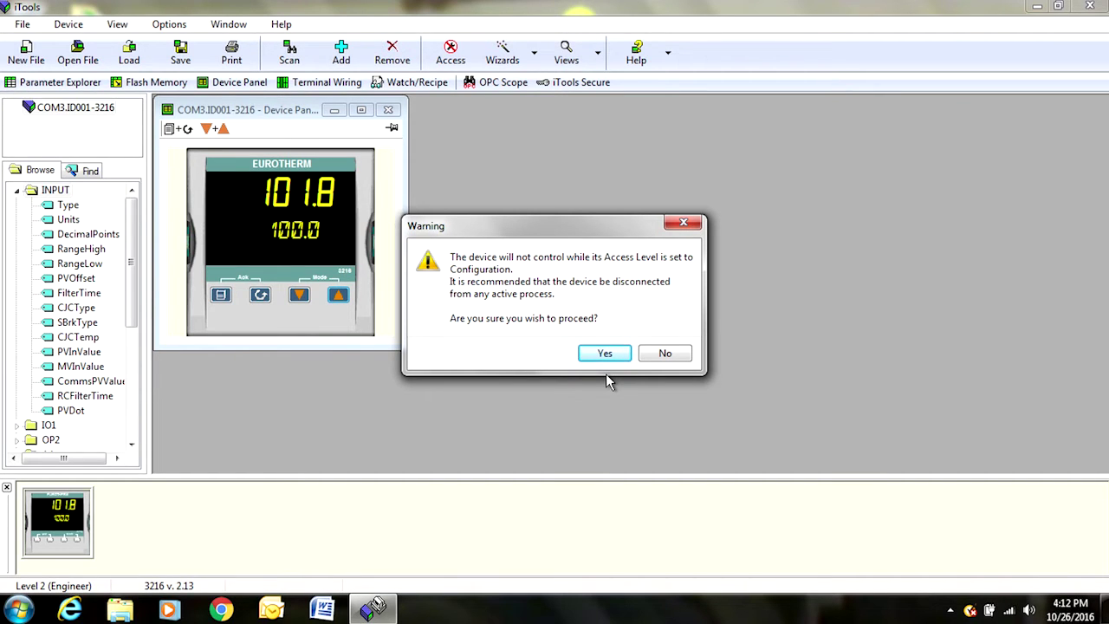
left_click(614, 352)
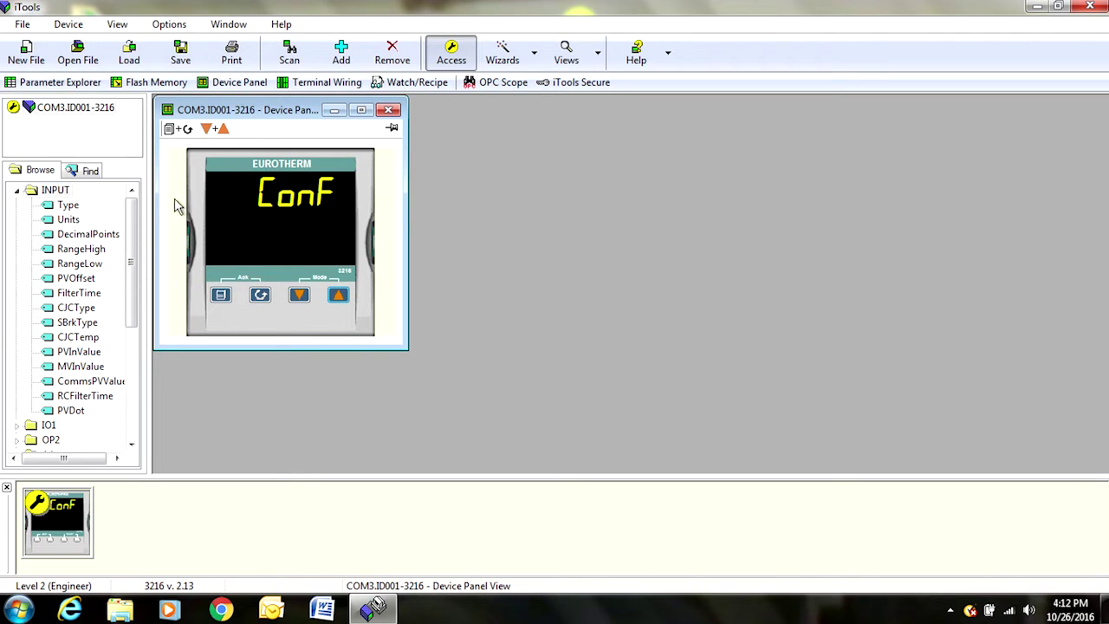
double_click(68, 205)
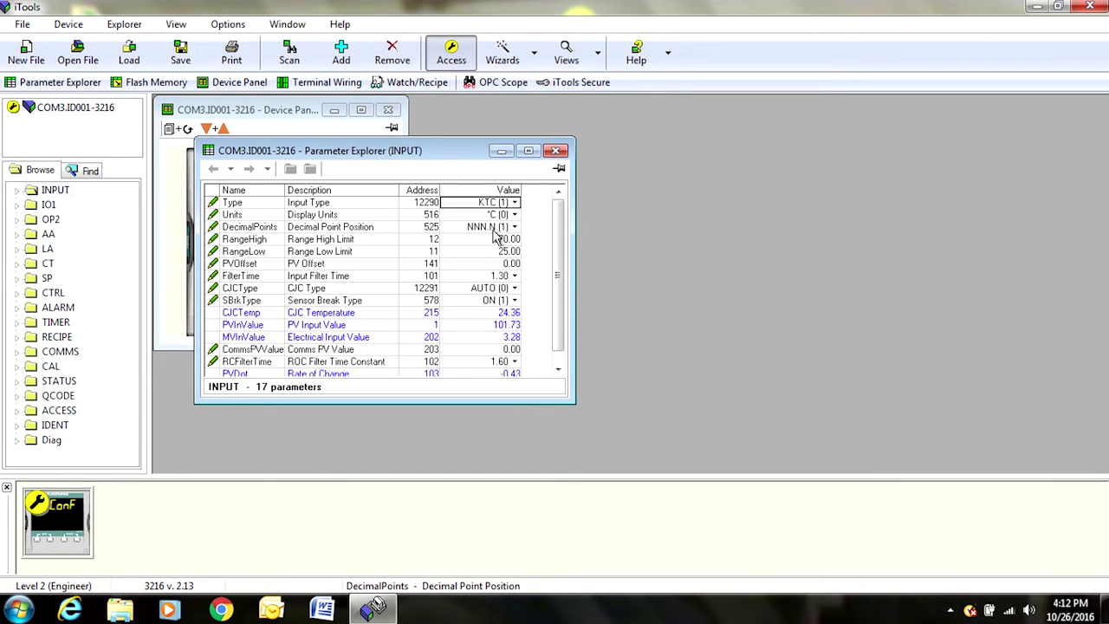
left_click(515, 227)
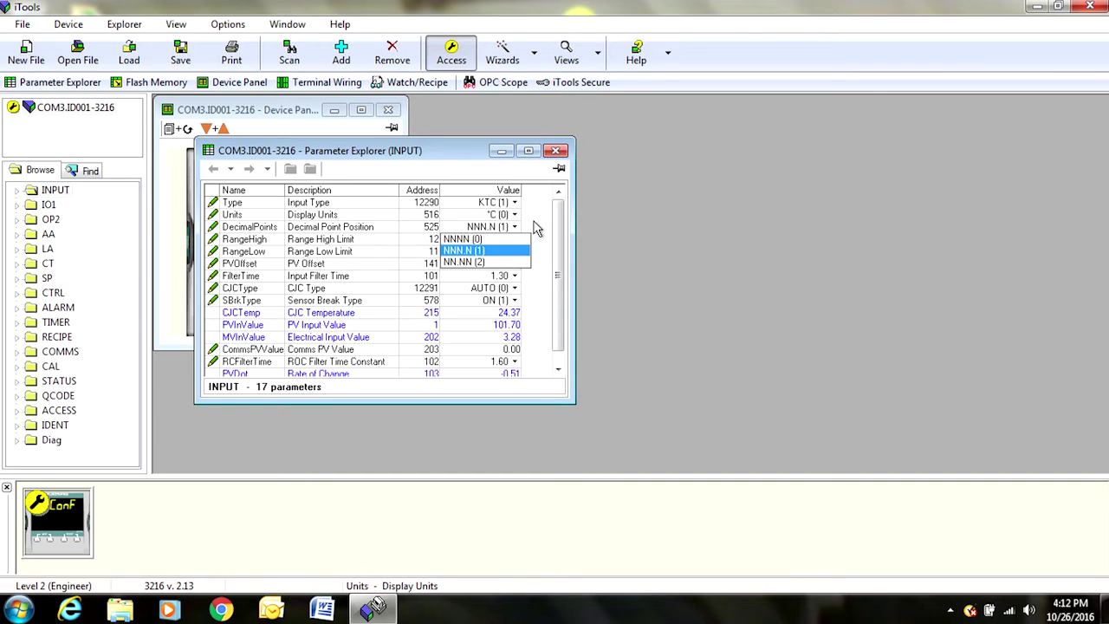
left_click(508, 250)
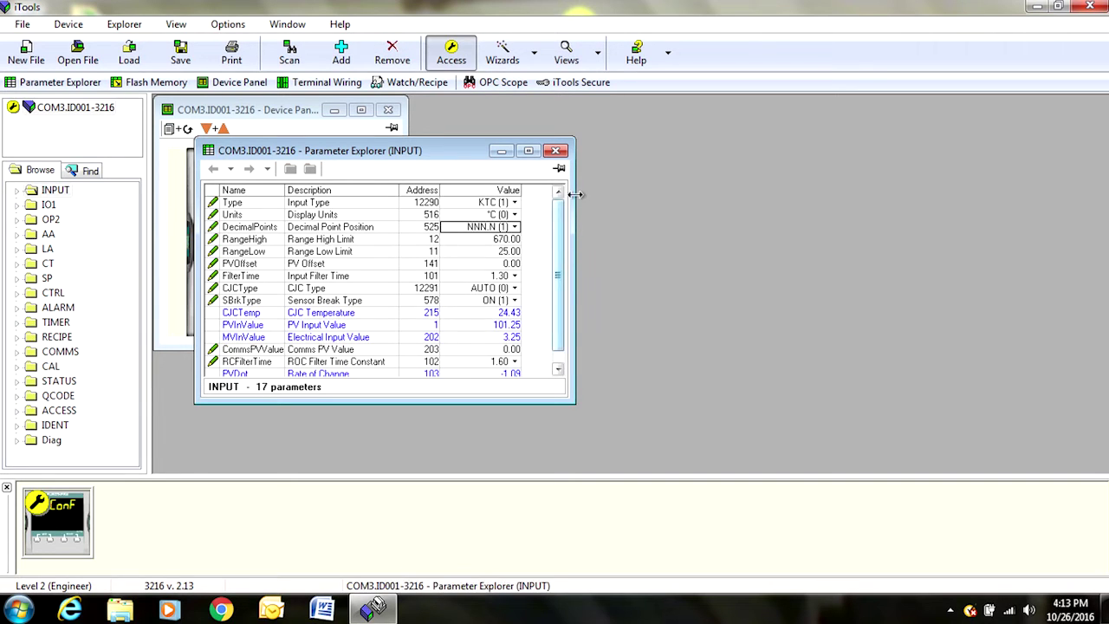
left_click(562, 153)
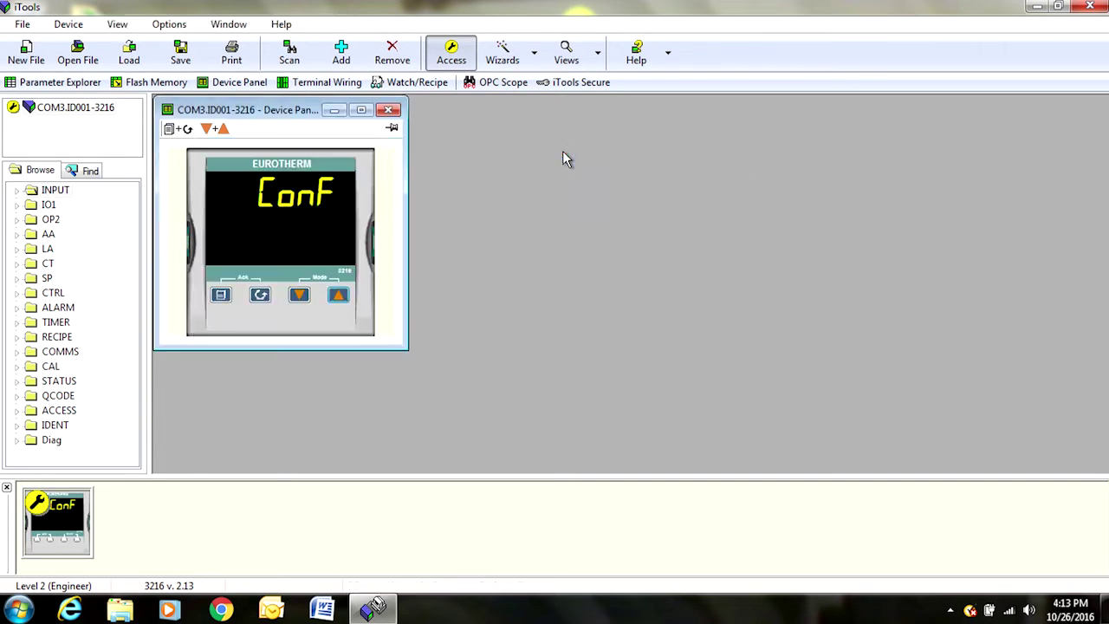
right_click(63, 520)
mouse_move(86, 515)
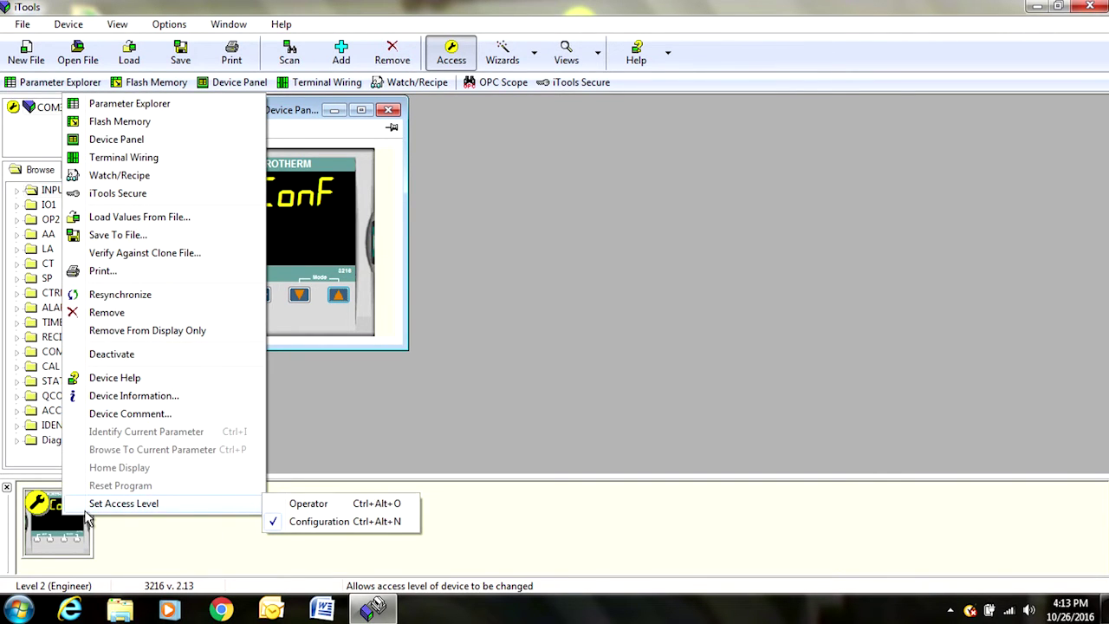
left_click(305, 512)
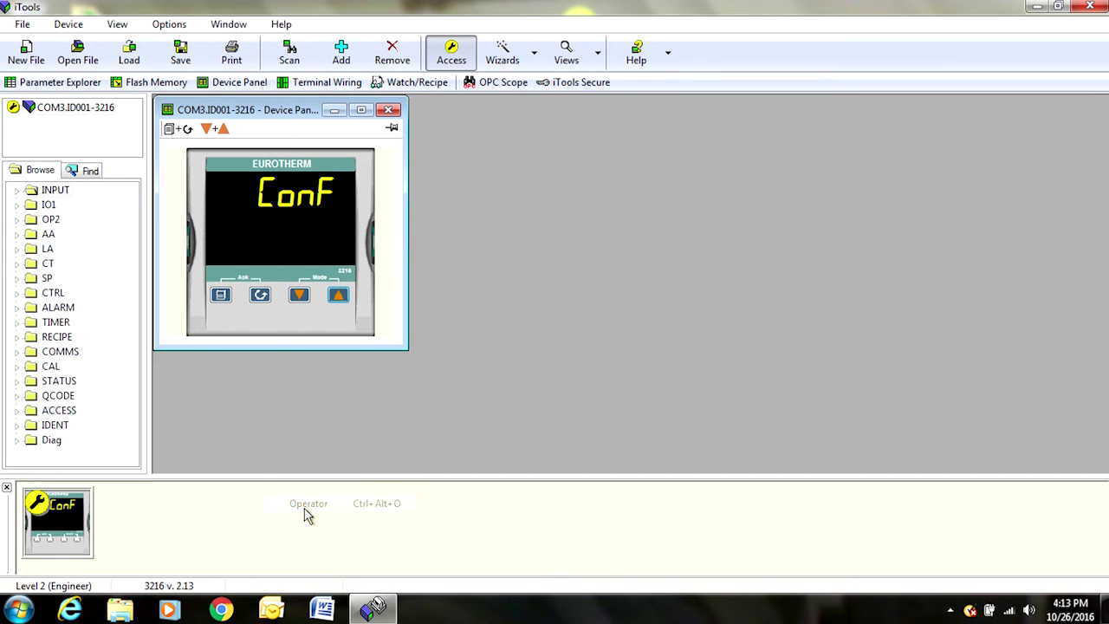
left_click(389, 111)
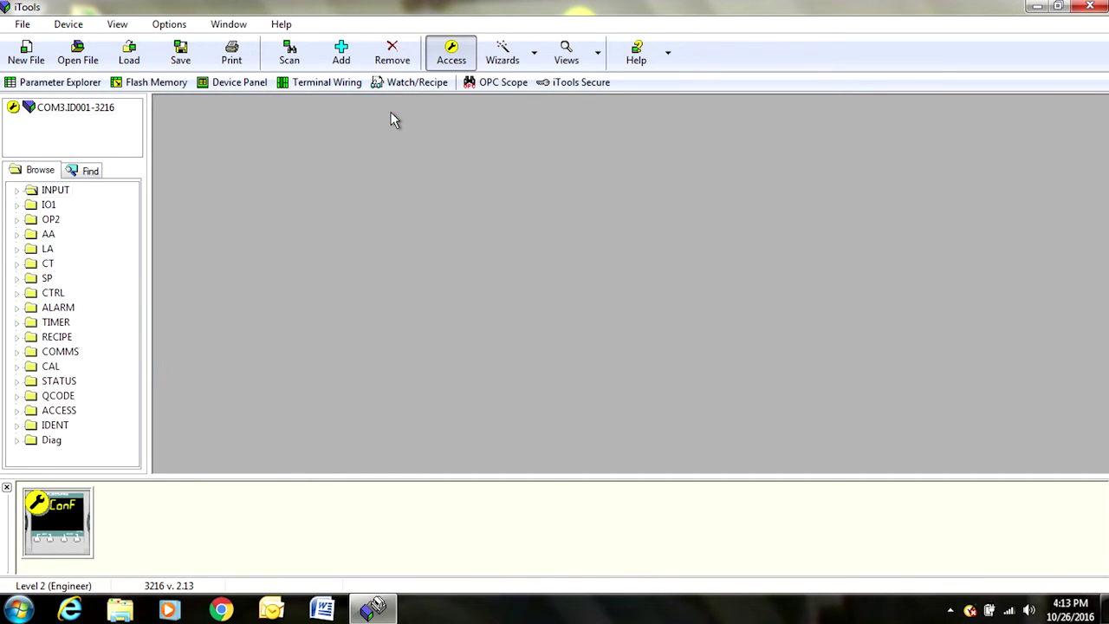
Step: In OPC Scope, add COM3 > ID001-3216 > INPUT.PVInValue to the watched list
left_click(498, 86)
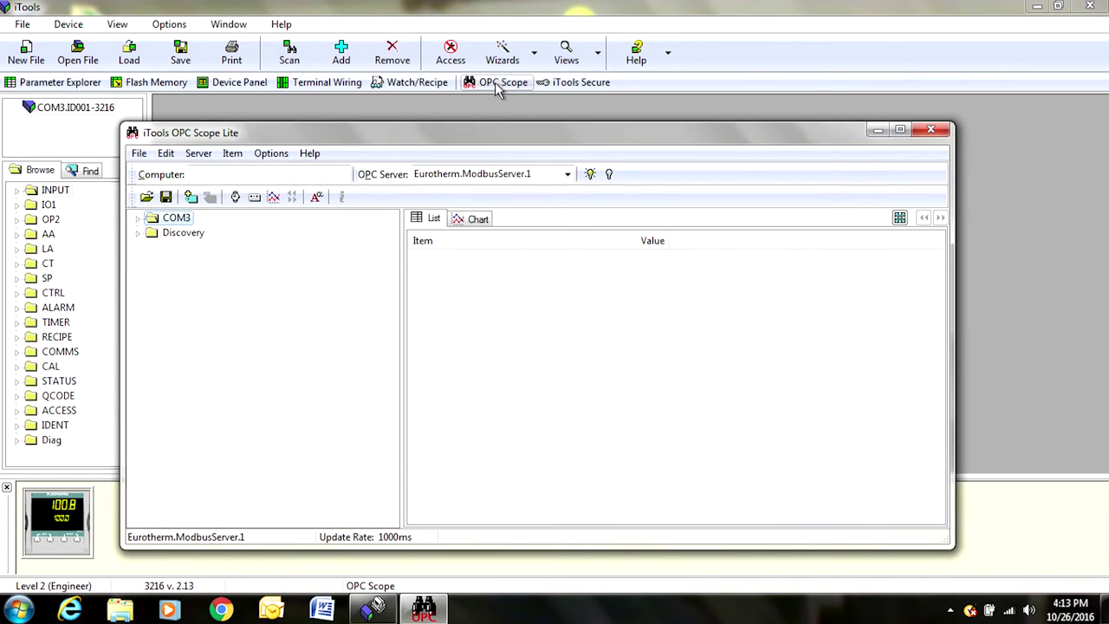
double_click(178, 218)
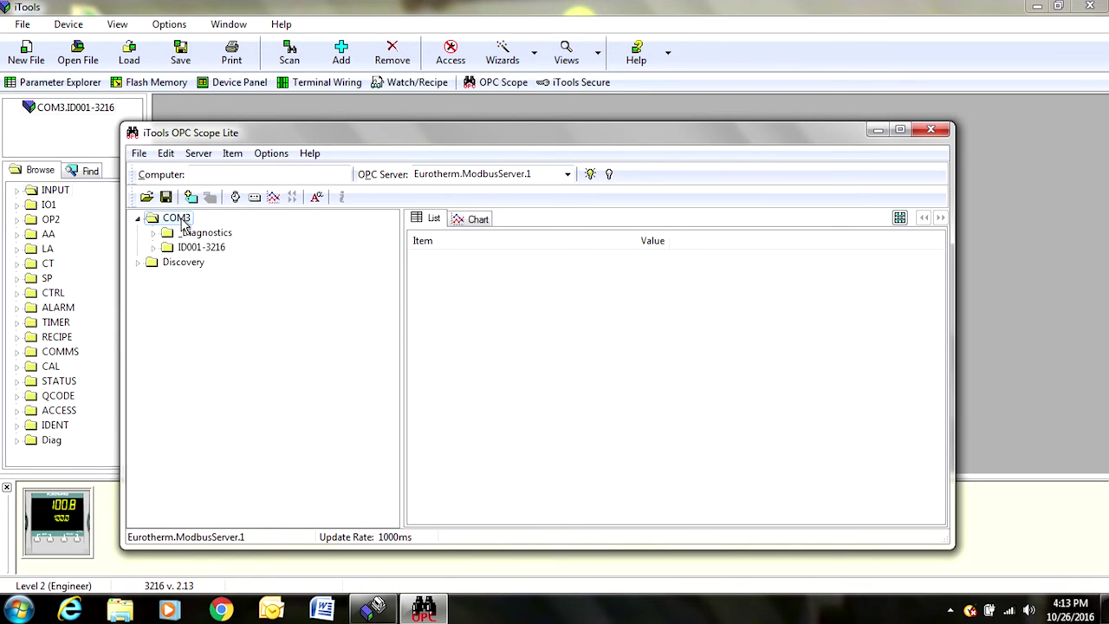
double_click(218, 250)
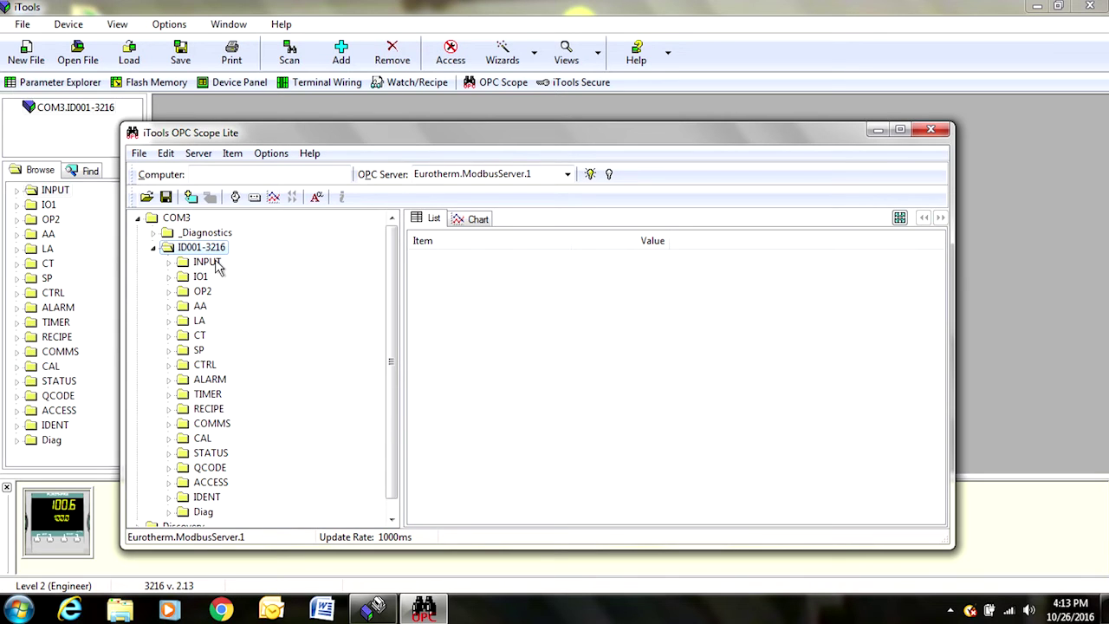
double_click(213, 263)
left_click_drag(384, 131, 324, 58)
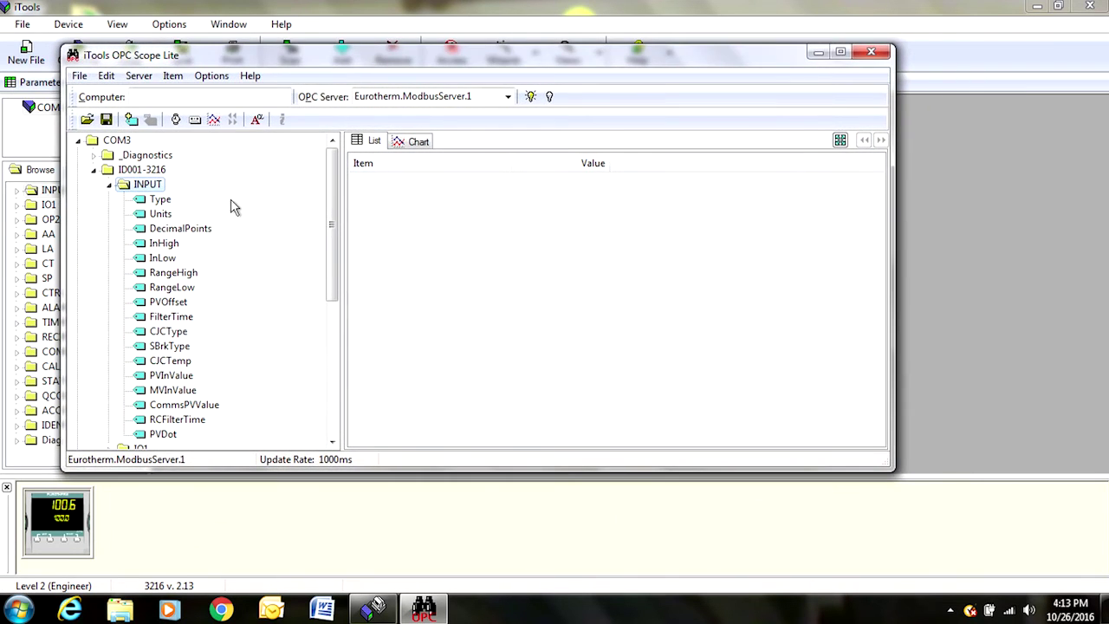
double_click(182, 378)
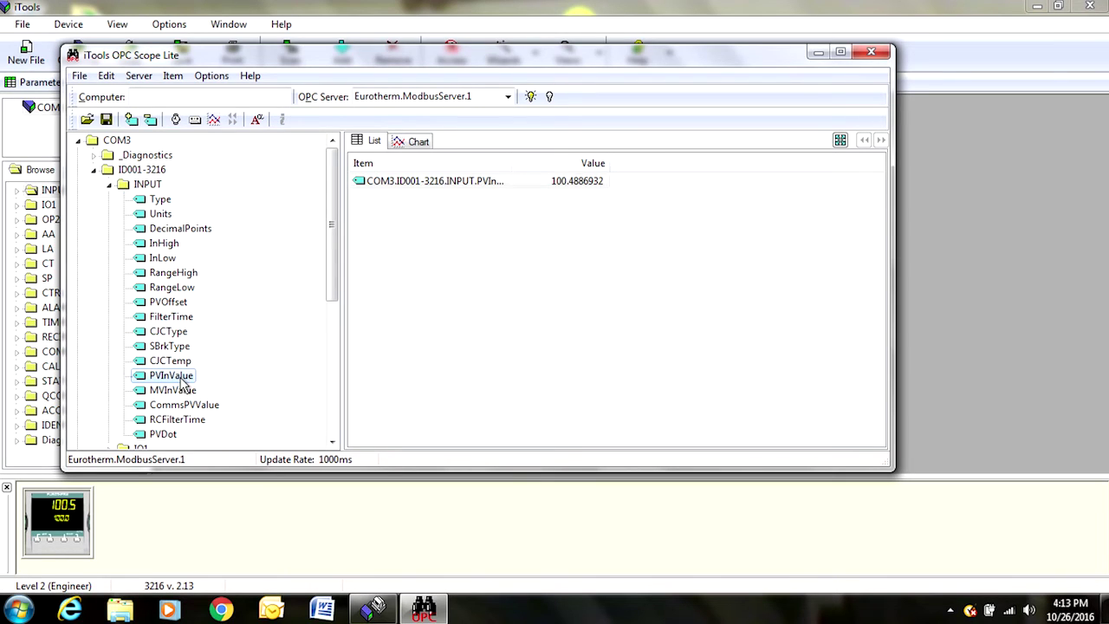
Step: Chart PVInValue over a 10-minute time span and bring the trend chart into view
left_click(214, 120)
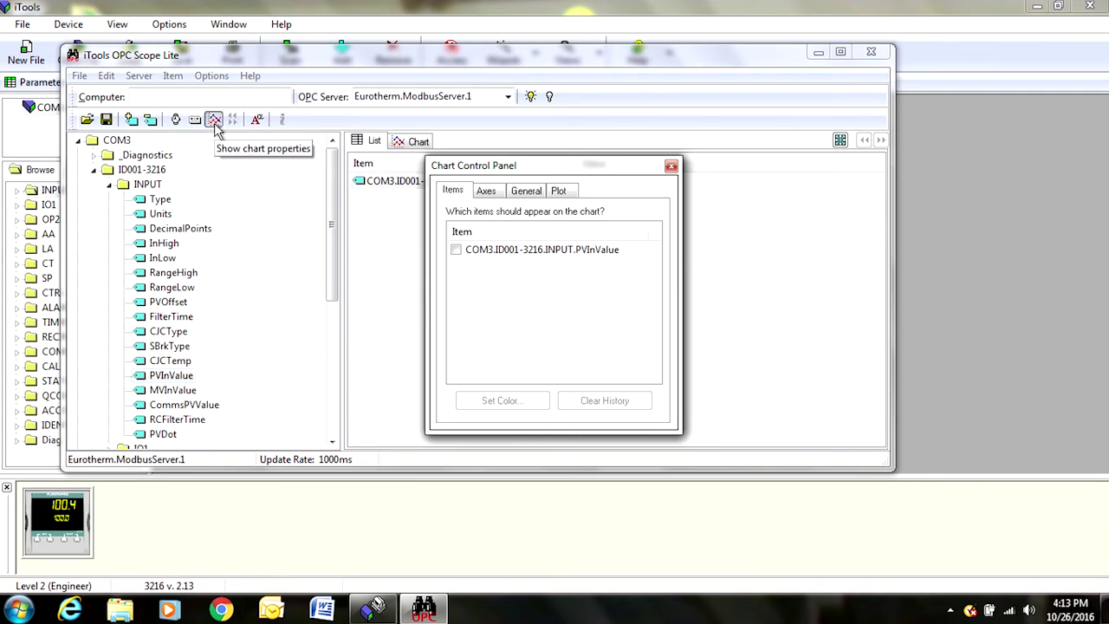
left_click(457, 249)
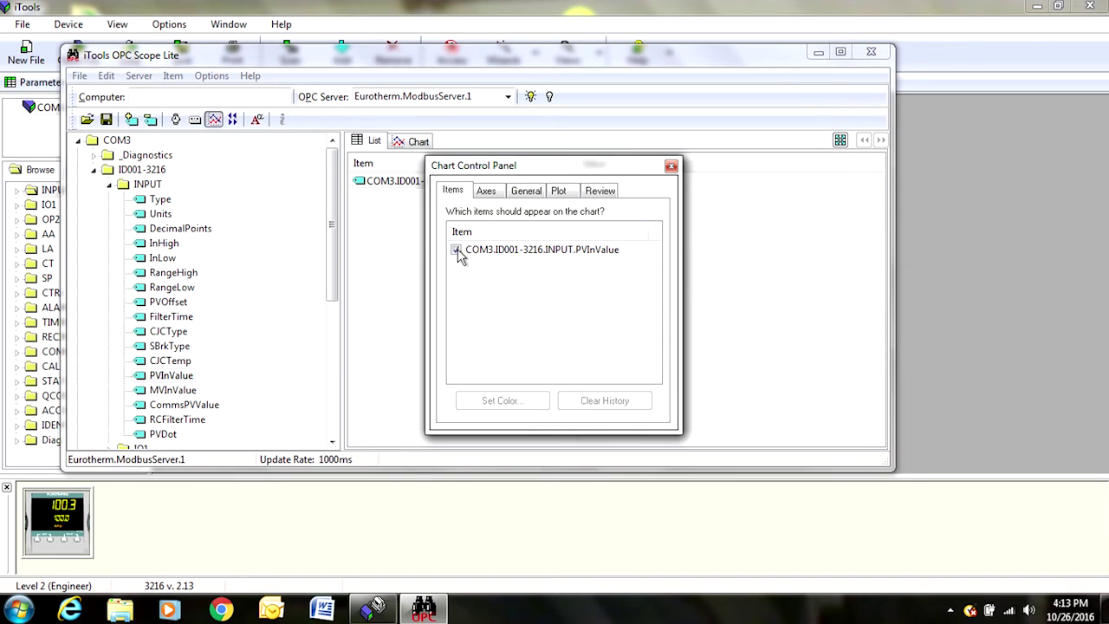
left_click(498, 197)
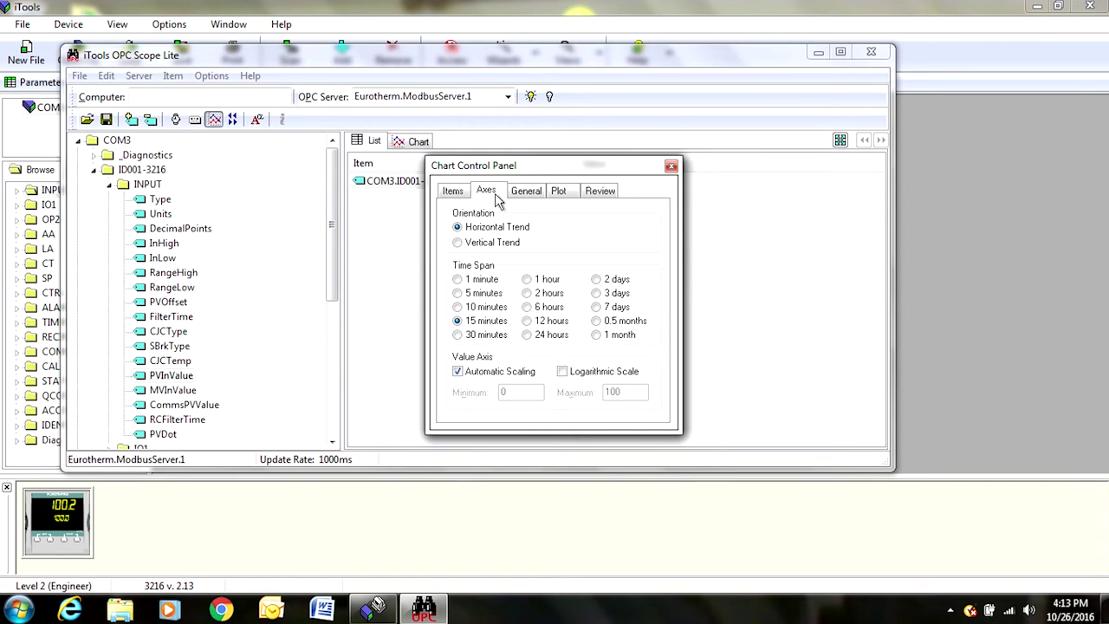
left_click(487, 308)
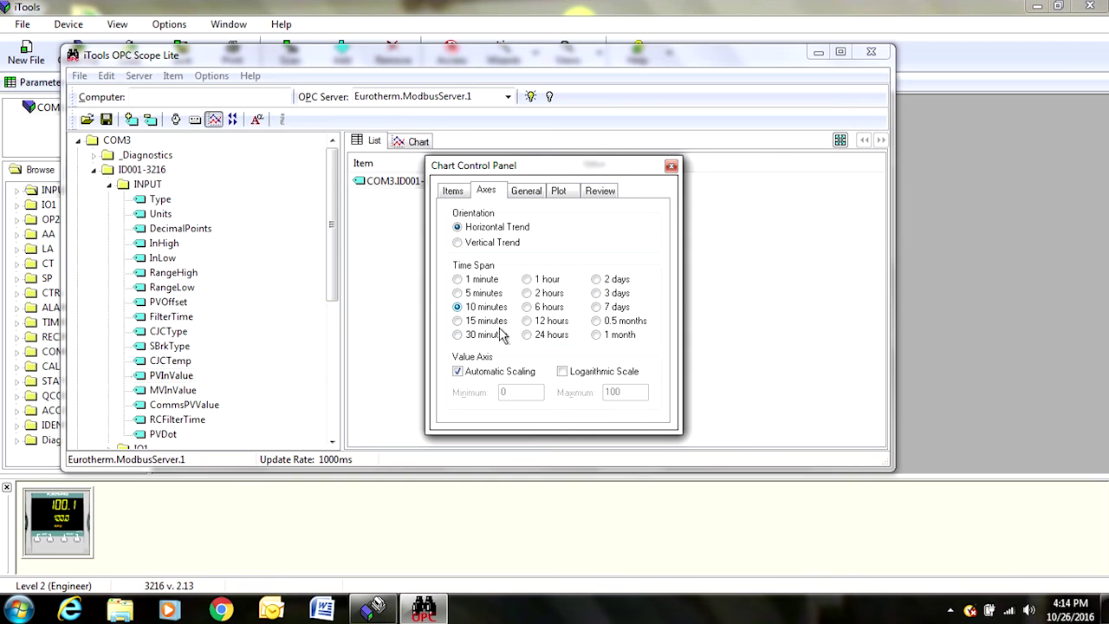
left_click(452, 191)
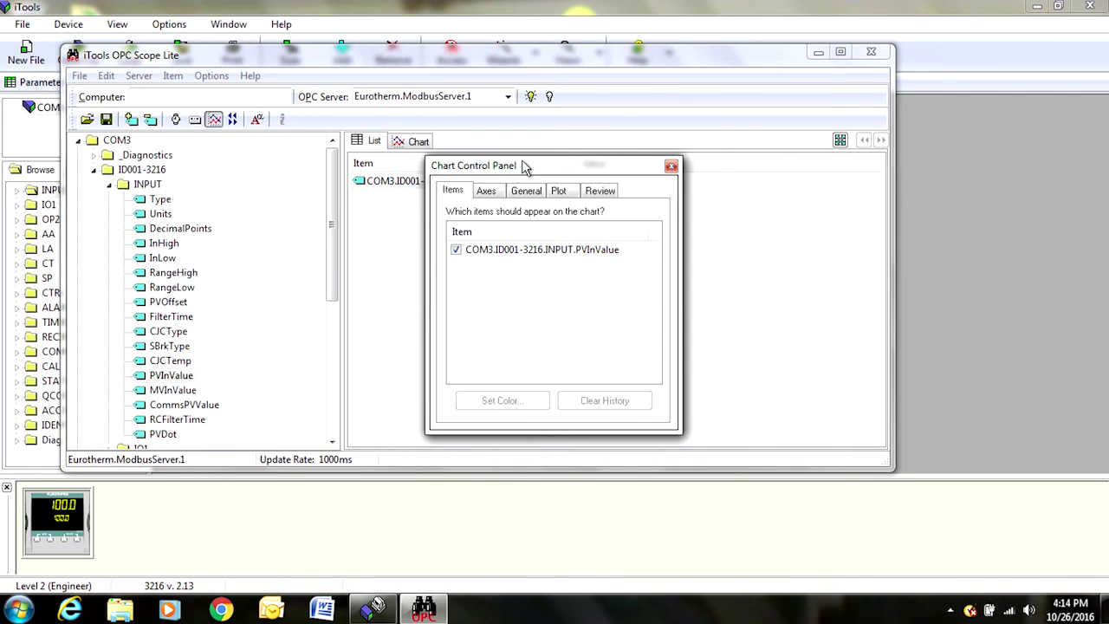
left_click_drag(524, 166, 903, 45)
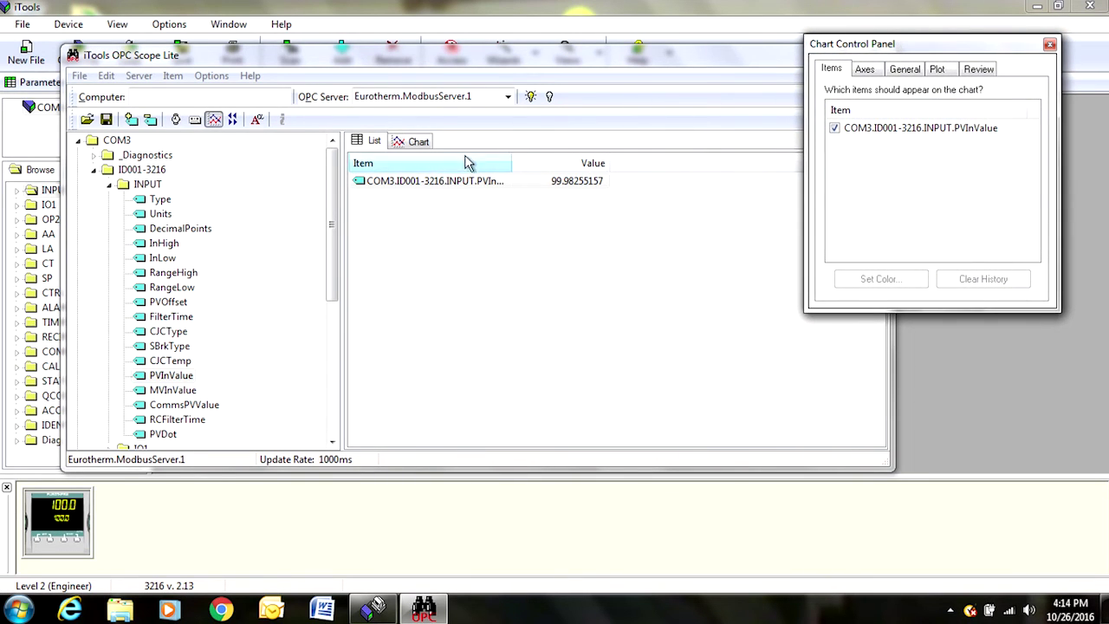
left_click(419, 141)
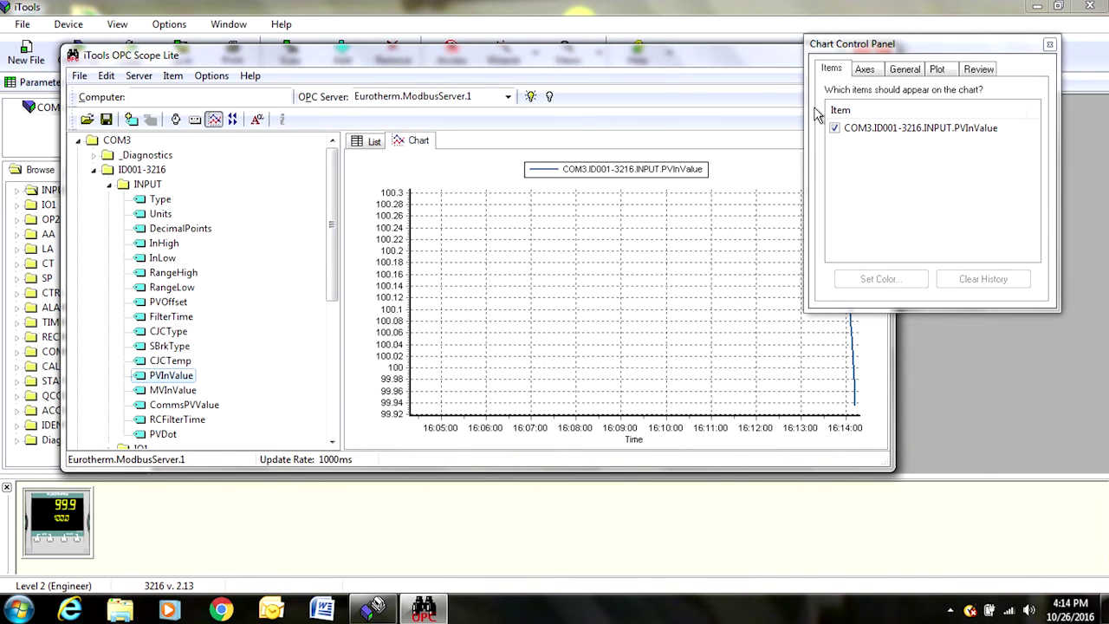
left_click_drag(916, 49, 985, 31)
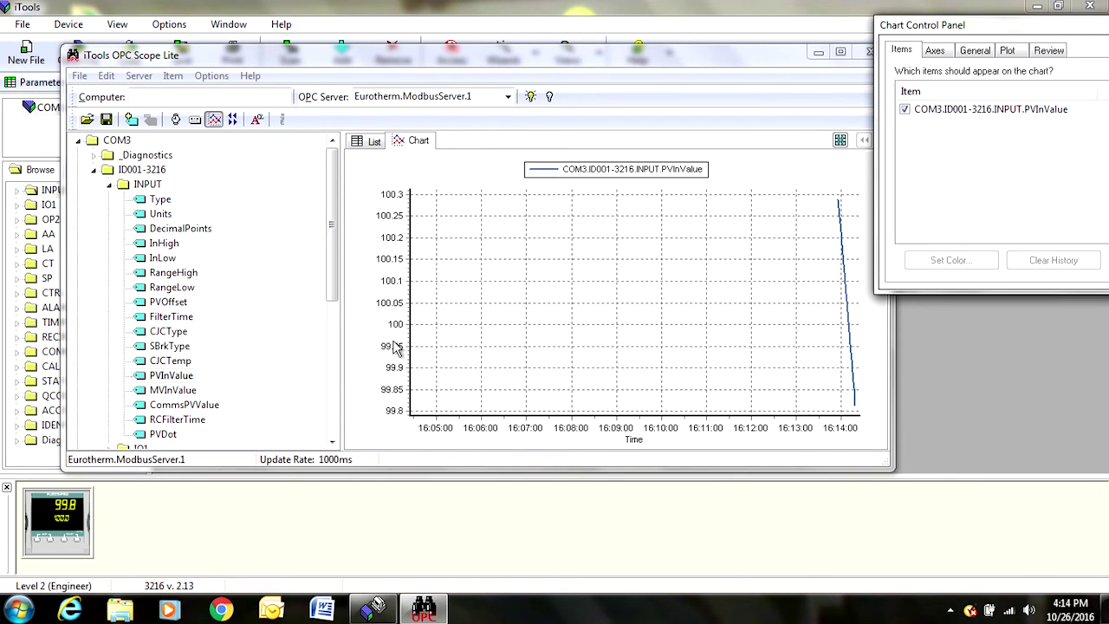
Step: Add the SP folder's SP1 setpoint to the trend chart
left_click(110, 186)
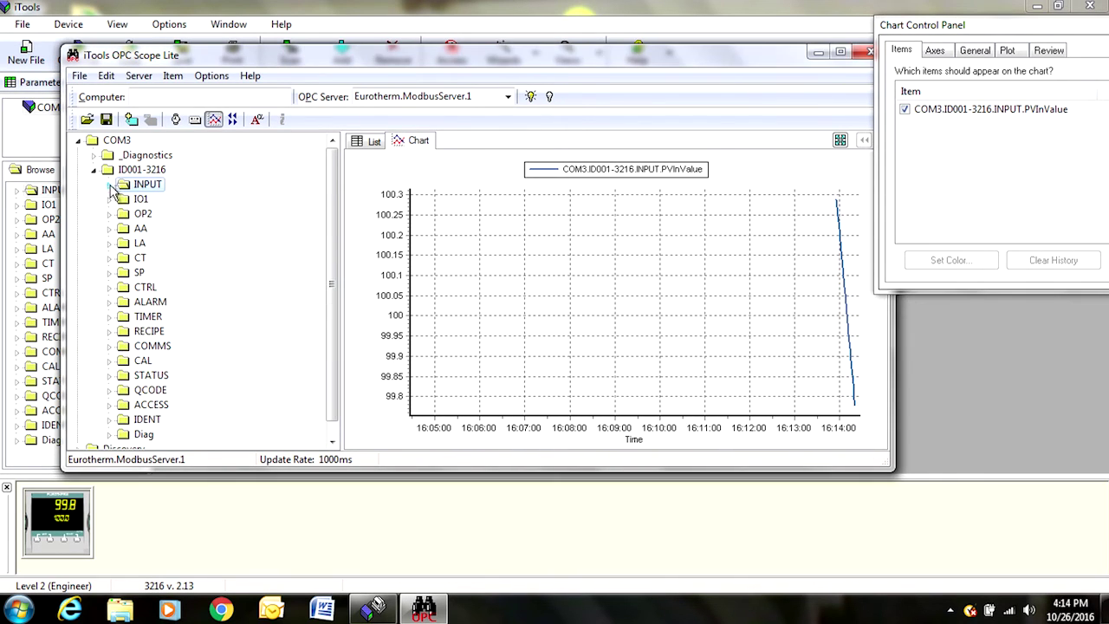
left_click(142, 275)
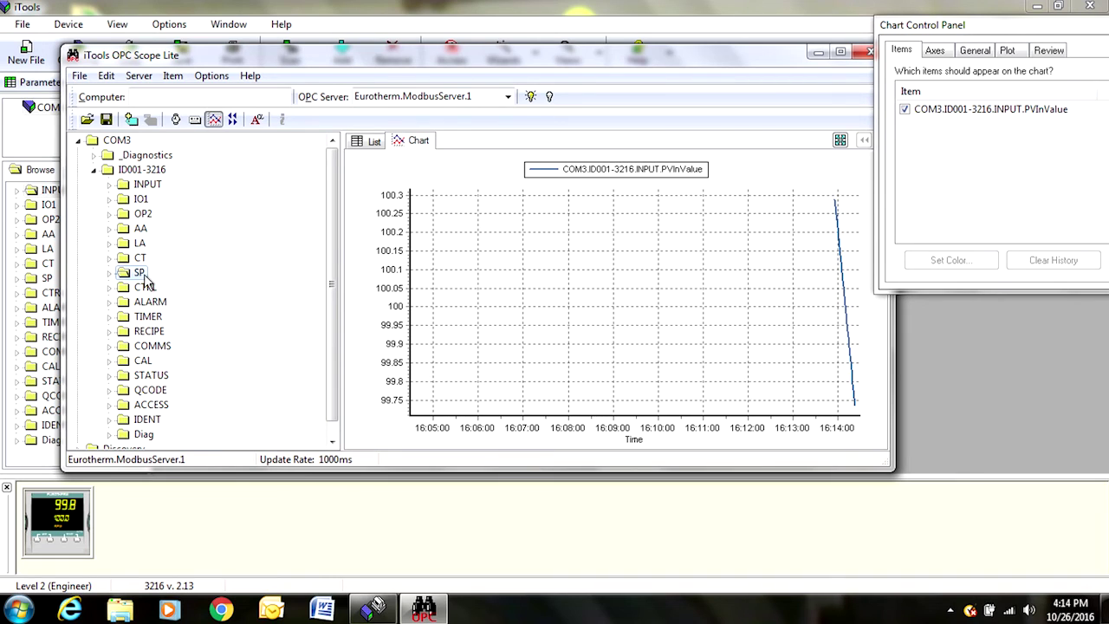
double_click(142, 275)
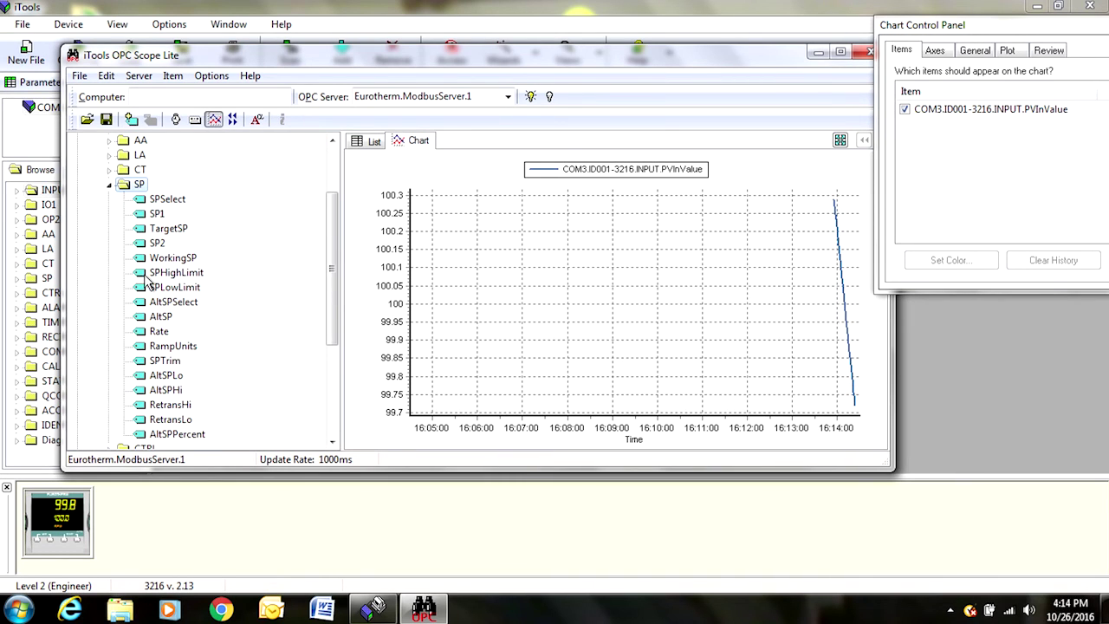
double_click(158, 215)
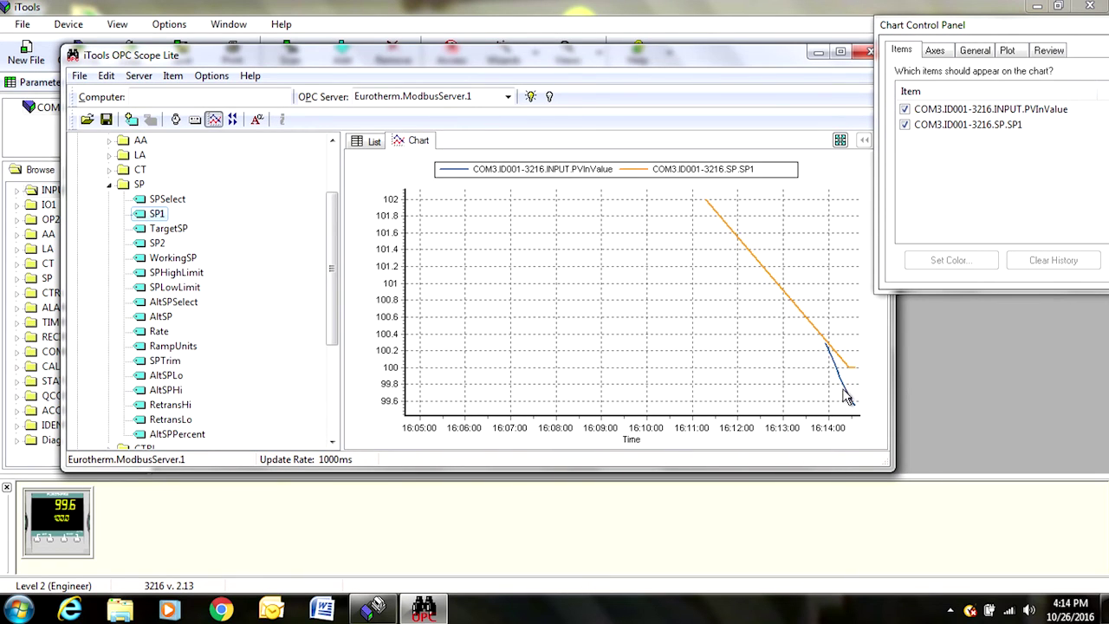
Step: Draw the SP1 trace in red
left_click(945, 125)
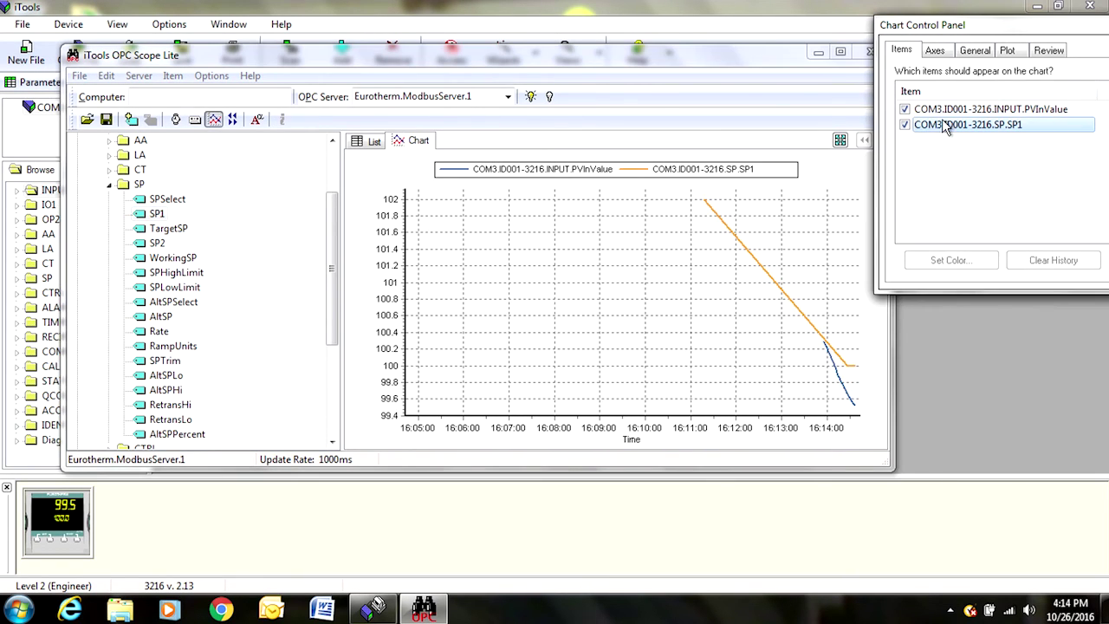
left_click(951, 262)
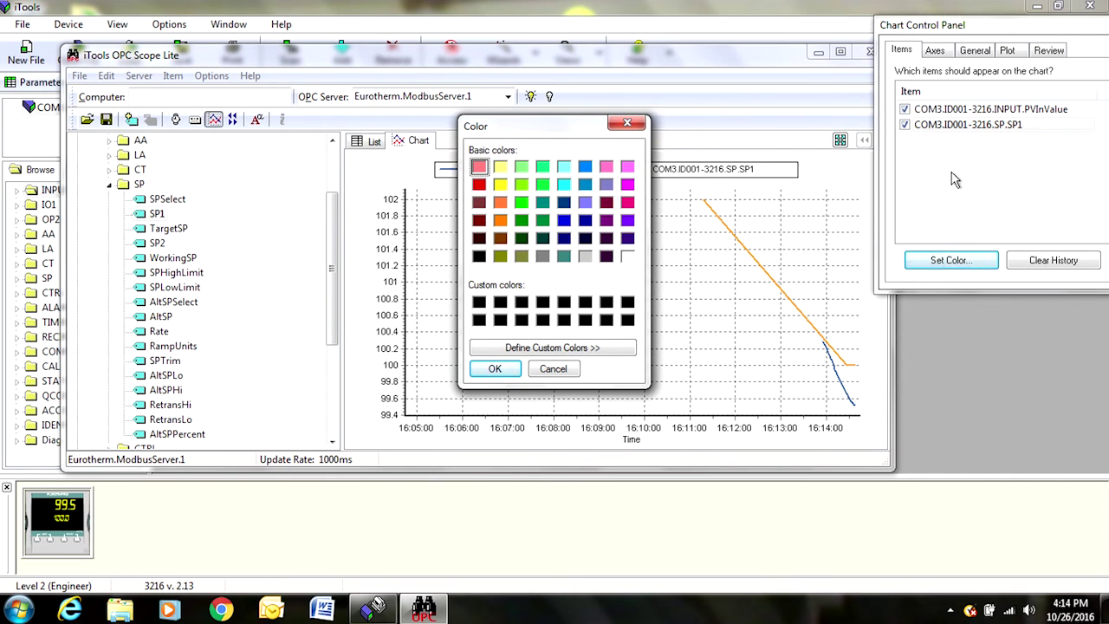
left_click(479, 184)
left_click(495, 368)
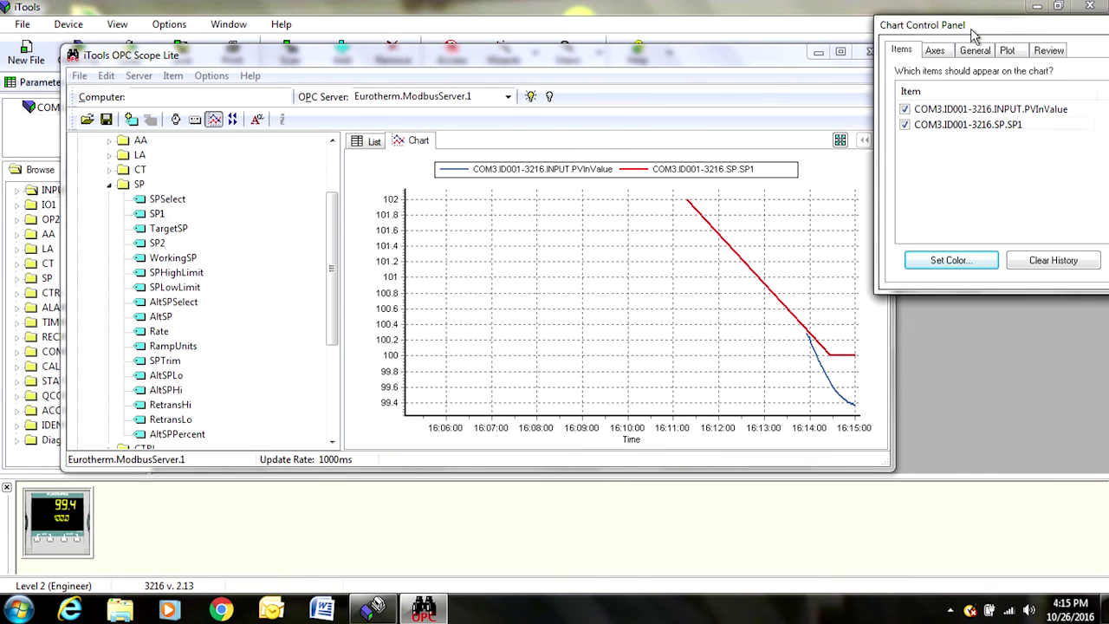
left_click_drag(973, 34, 769, 54)
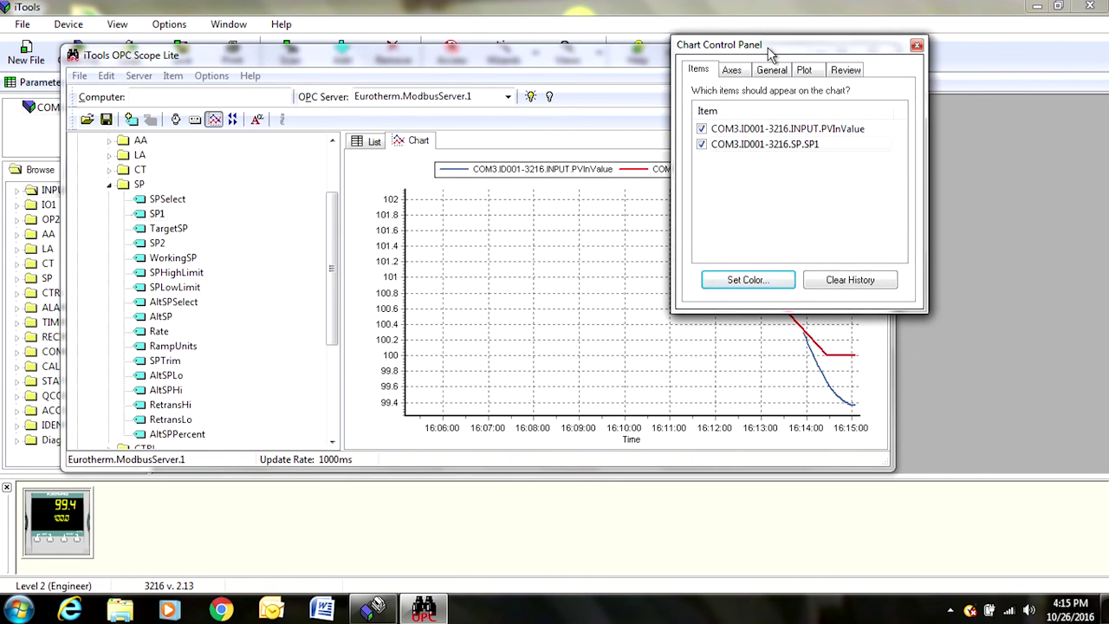